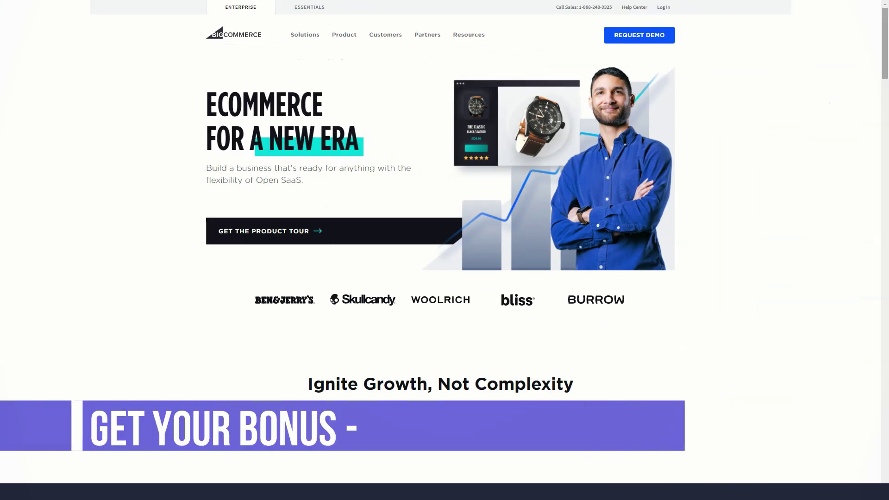
scroll(445, 250, down, 1)
scroll(445, 250, down, 3)
scroll(445, 250, down, 1)
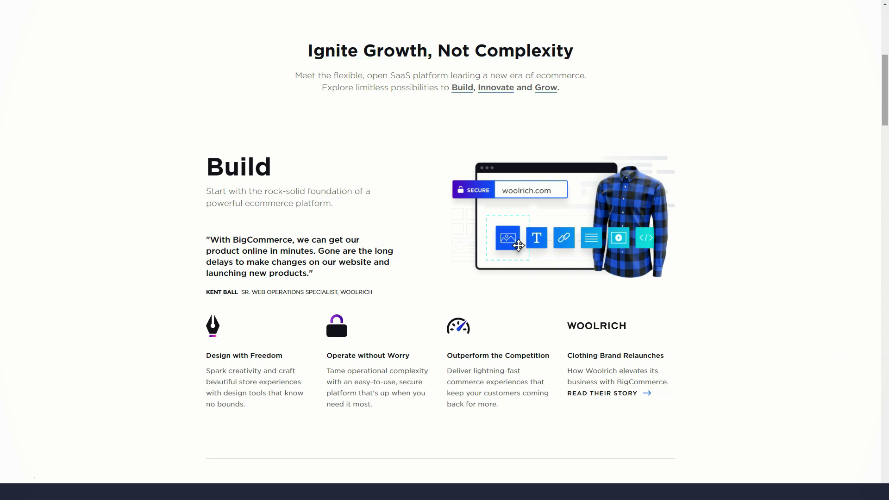
scroll(445, 250, down, 1)
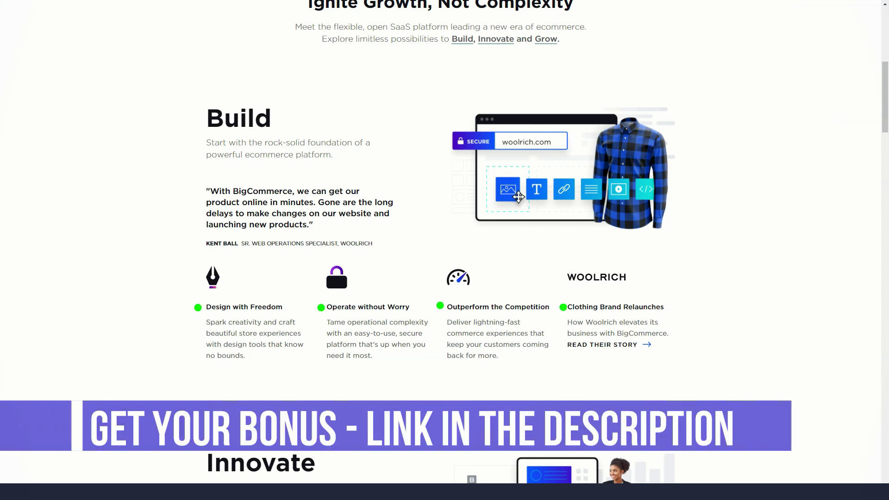
scroll(445, 250, down, 3)
scroll(444, 250, down, 2)
scroll(445, 250, down, 1)
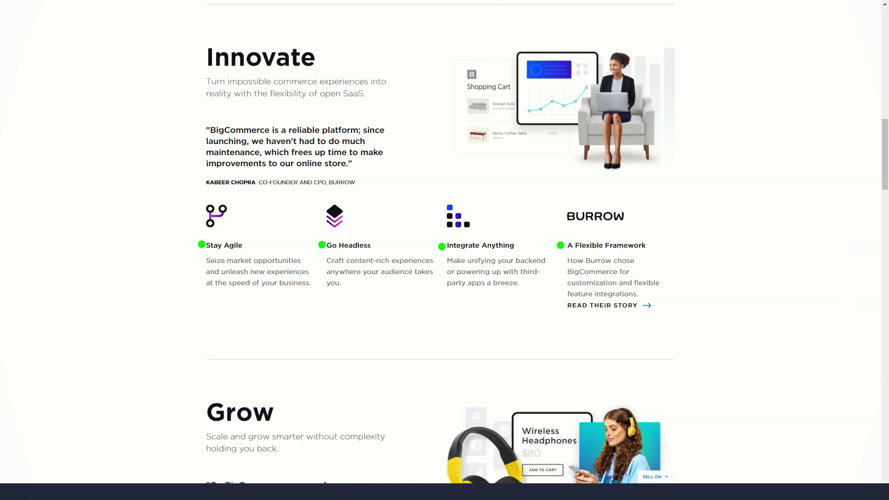
scroll(444, 278, down, 5)
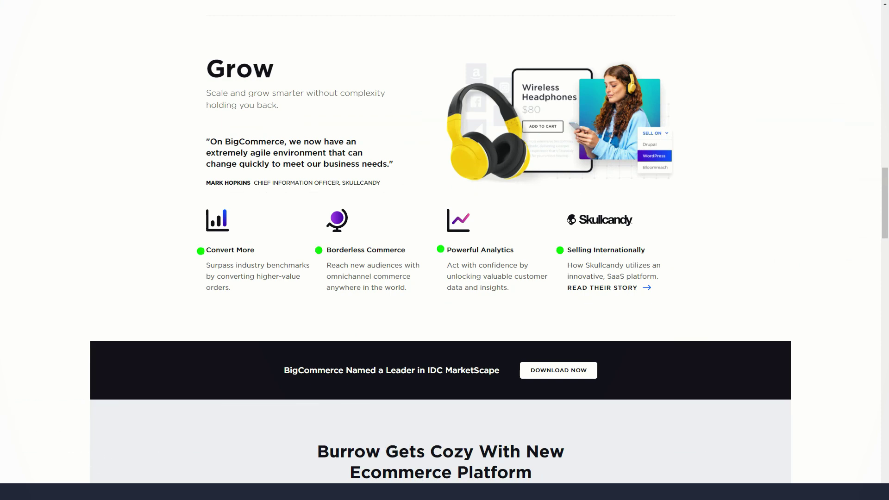
scroll(445, 250, down, 5)
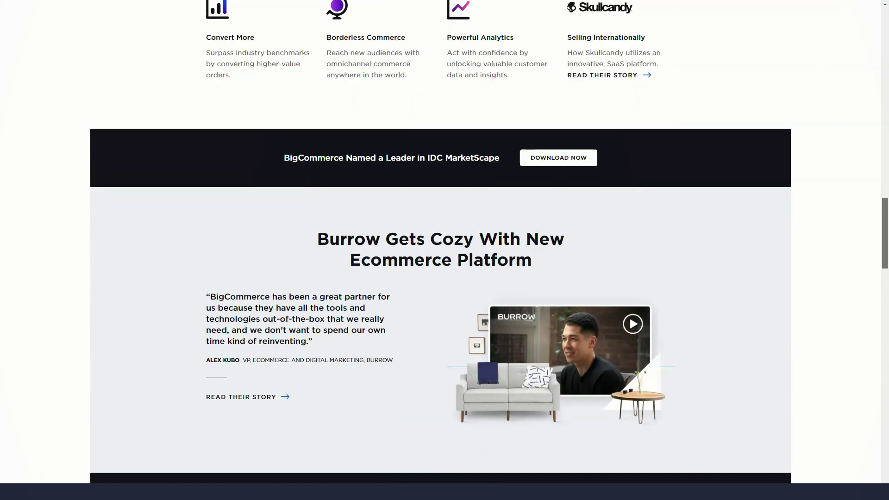
scroll(445, 250, down, 1)
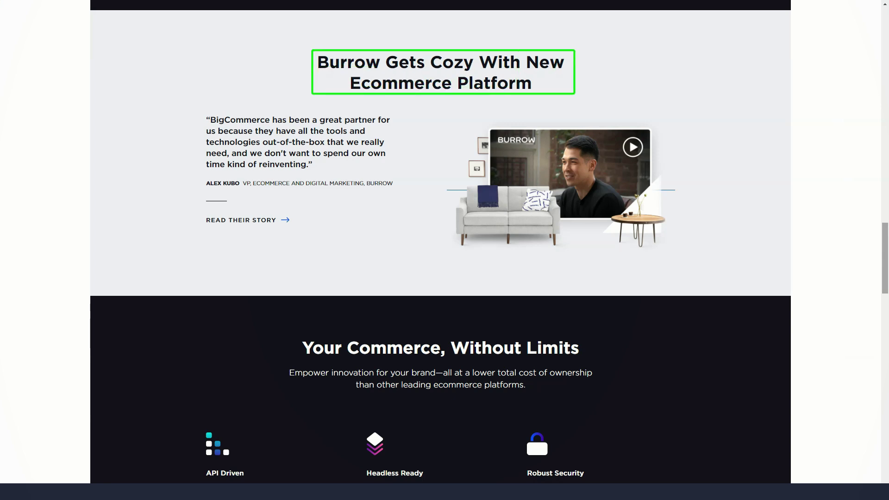
scroll(445, 250, up, 5)
scroll(445, 250, up, 3)
scroll(444, 250, down, 1)
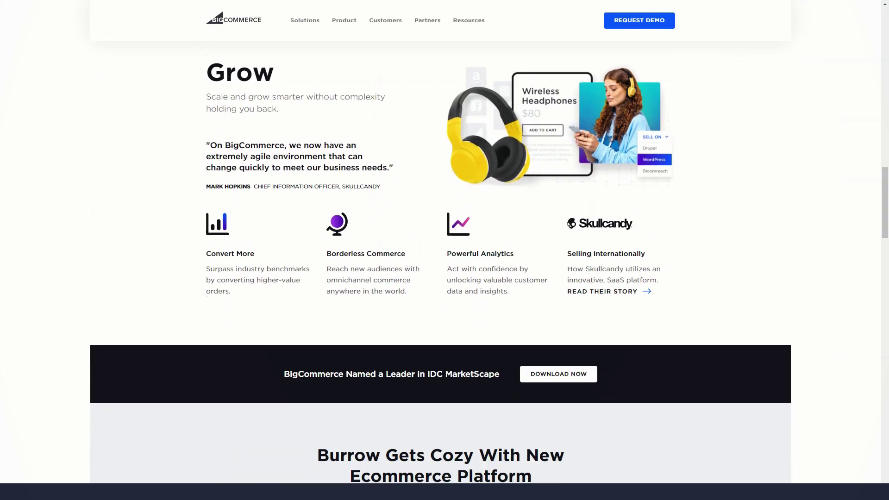
scroll(317, 381, down, 2)
scroll(445, 250, down, 3)
scroll(445, 250, down, 2)
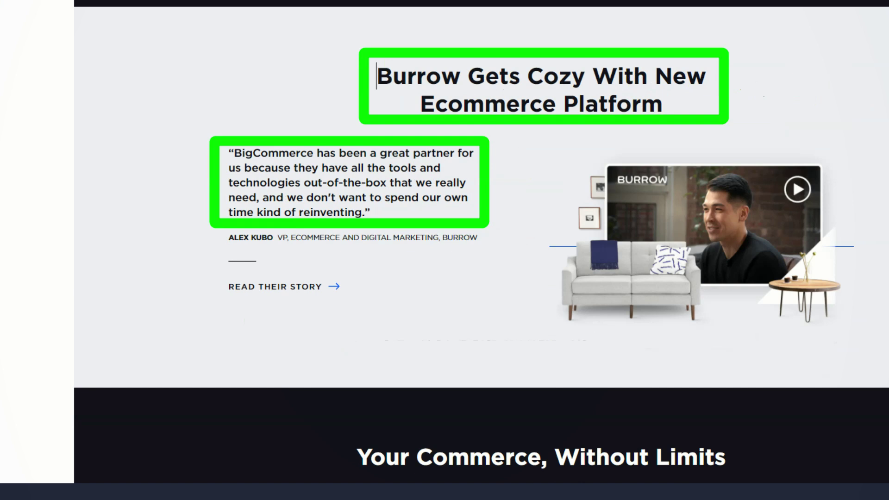
scroll(445, 250, down, 1)
scroll(445, 251, down, 3)
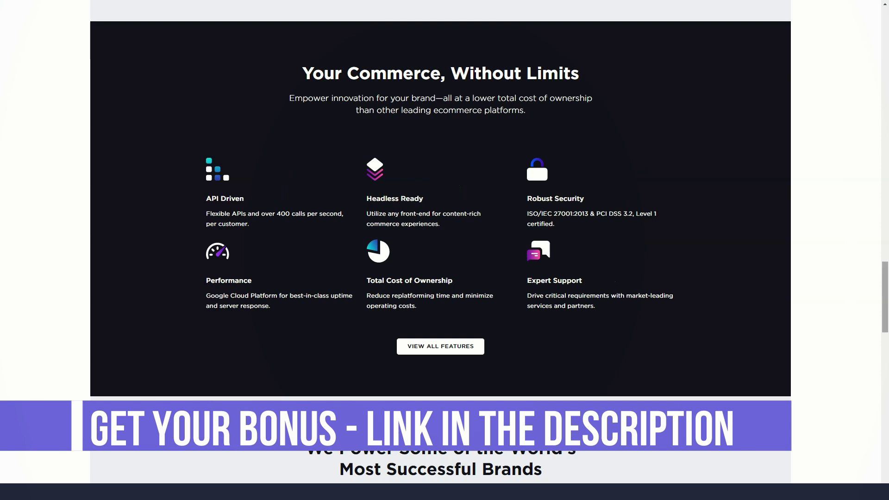
scroll(444, 250, down, 2)
scroll(445, 250, down, 2)
scroll(445, 250, down, 1)
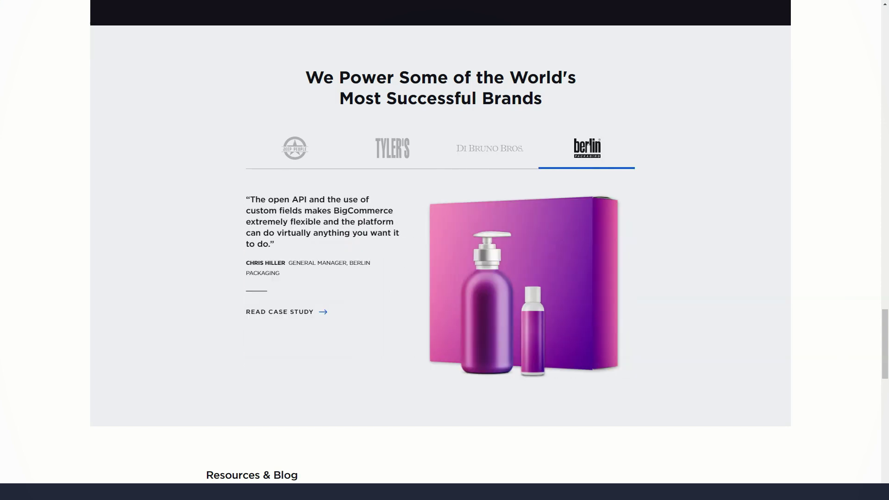
scroll(441, 250, down, 1)
scroll(441, 250, down, 2)
scroll(441, 250, down, 2)
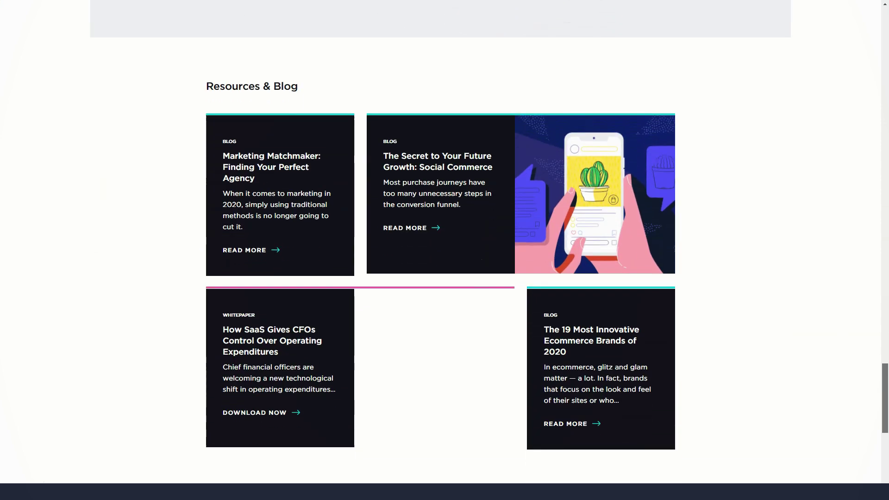
scroll(445, 250, down, 1)
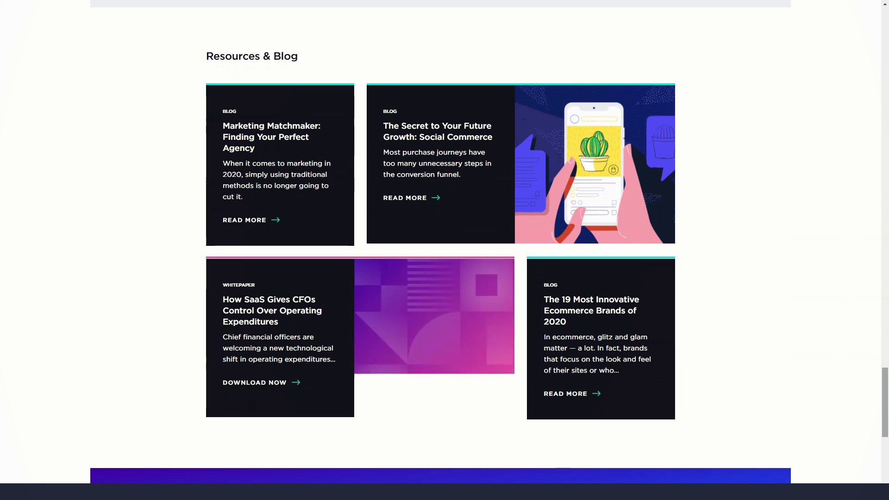
scroll(445, 250, down, 2)
scroll(445, 250, down, 1)
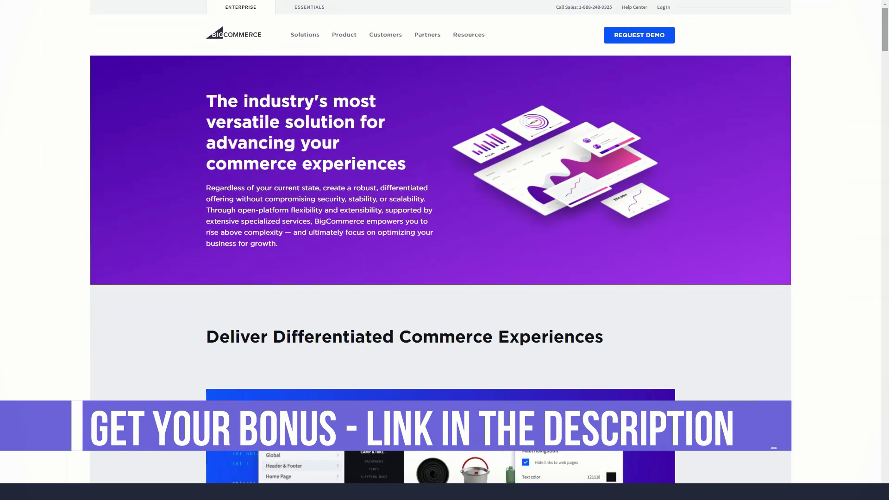
scroll(445, 250, down, 1)
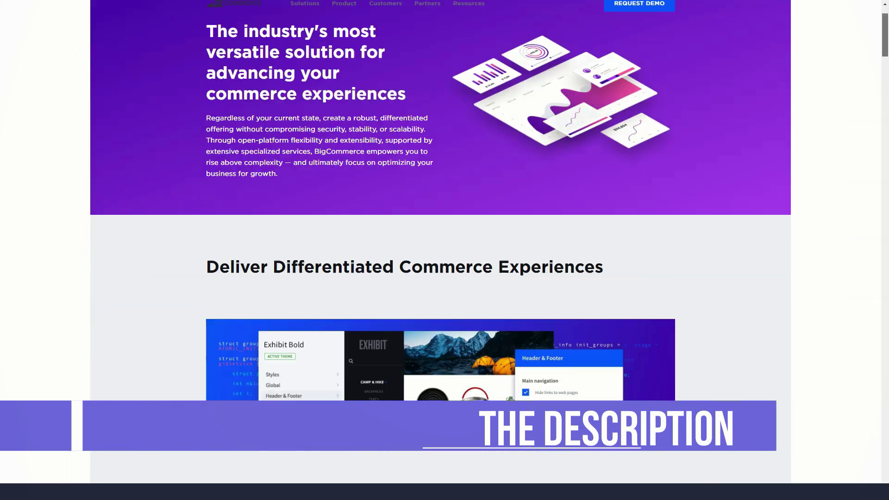
scroll(445, 250, down, 3)
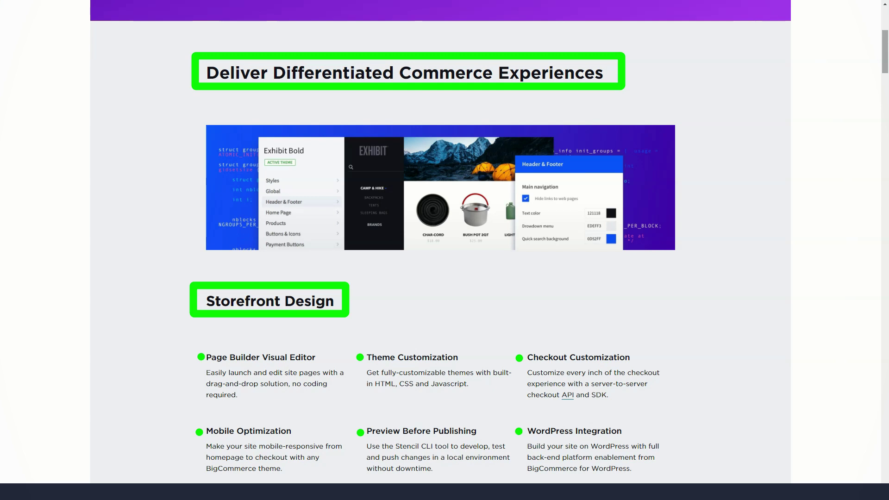
scroll(445, 250, down, 3)
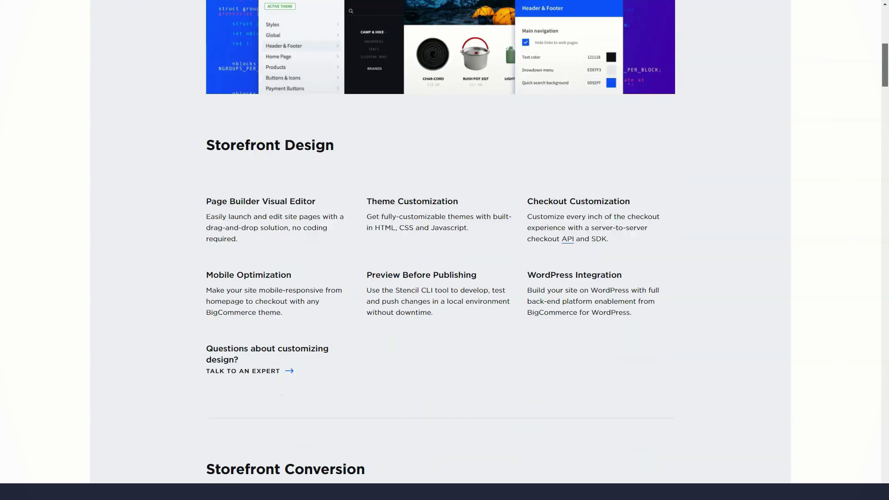
scroll(445, 250, down, 4)
scroll(445, 250, down, 2)
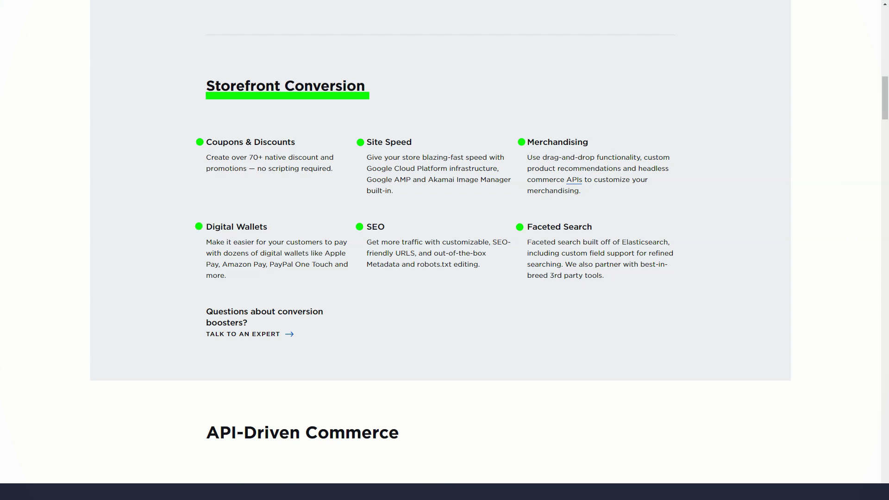
scroll(444, 251, down, 5)
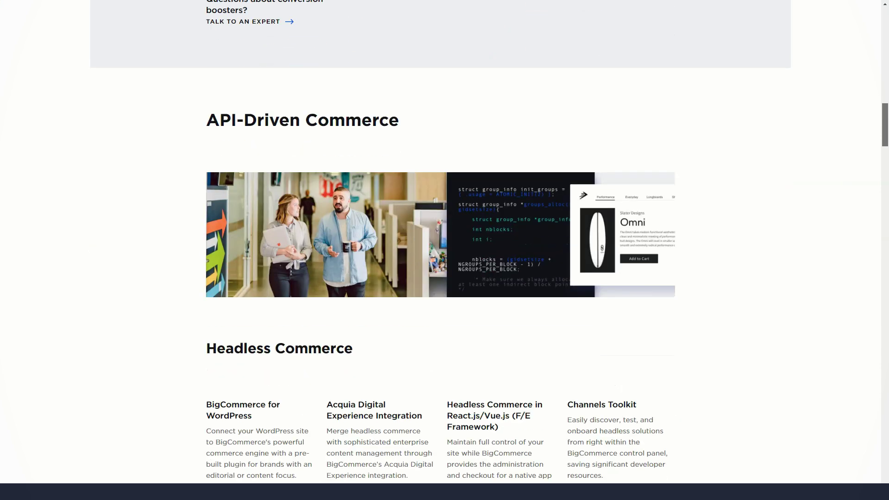
scroll(444, 251, down, 1)
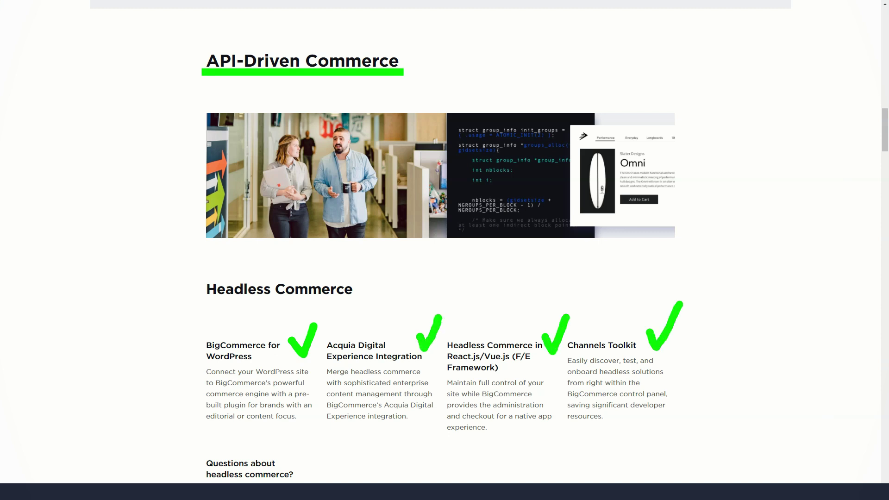
scroll(445, 278, down, 3)
scroll(445, 278, down, 4)
scroll(445, 278, down, 1)
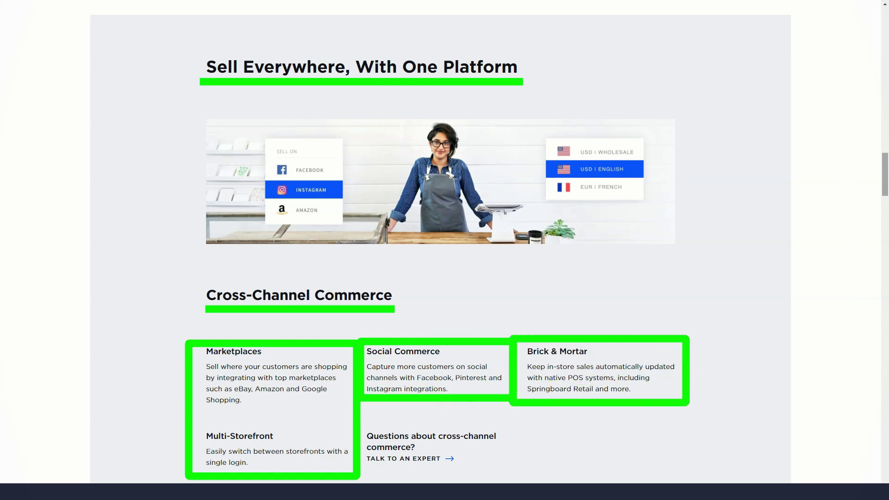
scroll(445, 250, down, 4)
scroll(445, 250, down, 2)
scroll(445, 250, down, 1)
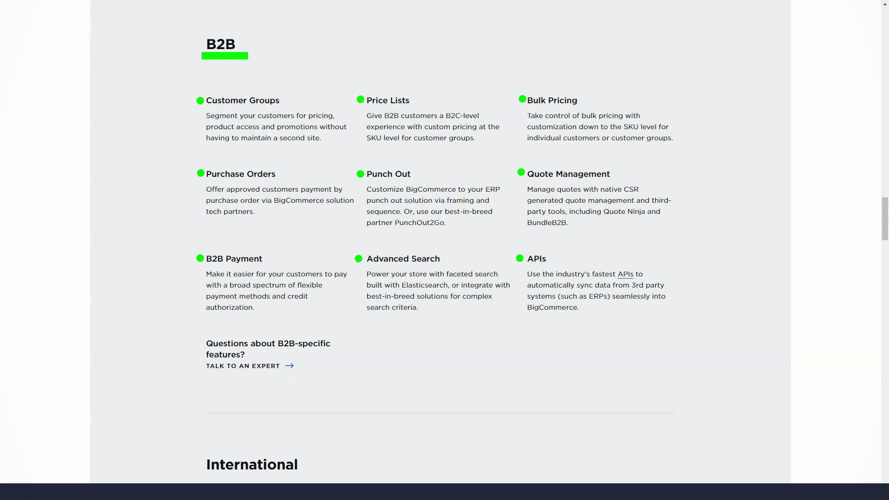
scroll(445, 277, down, 2)
scroll(445, 278, down, 3)
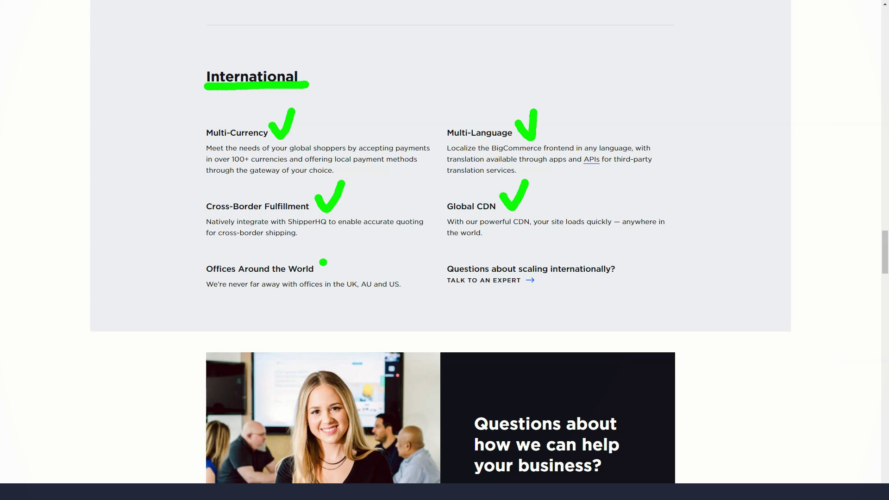
scroll(441, 278, down, 4)
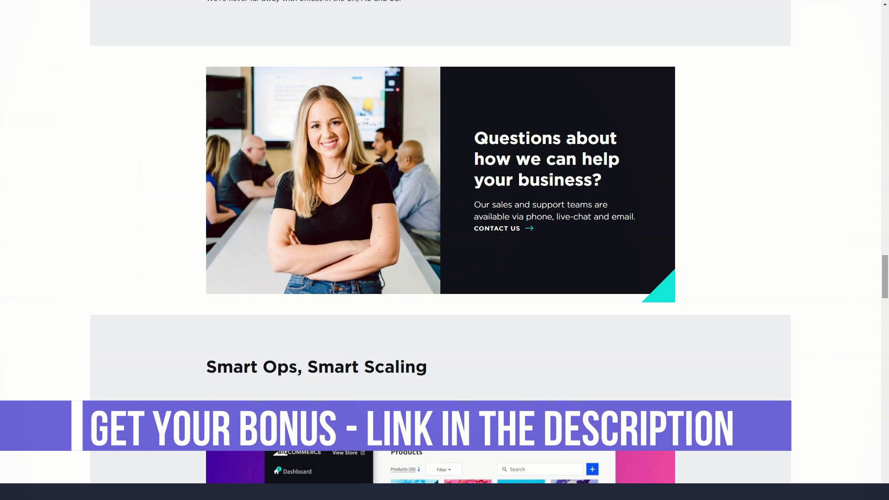
scroll(444, 251, down, 3)
scroll(445, 251, down, 2)
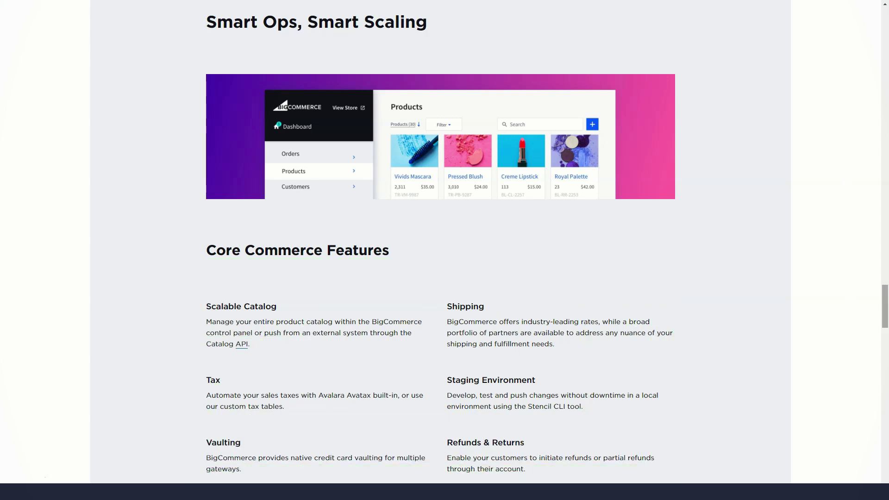
scroll(444, 250, down, 5)
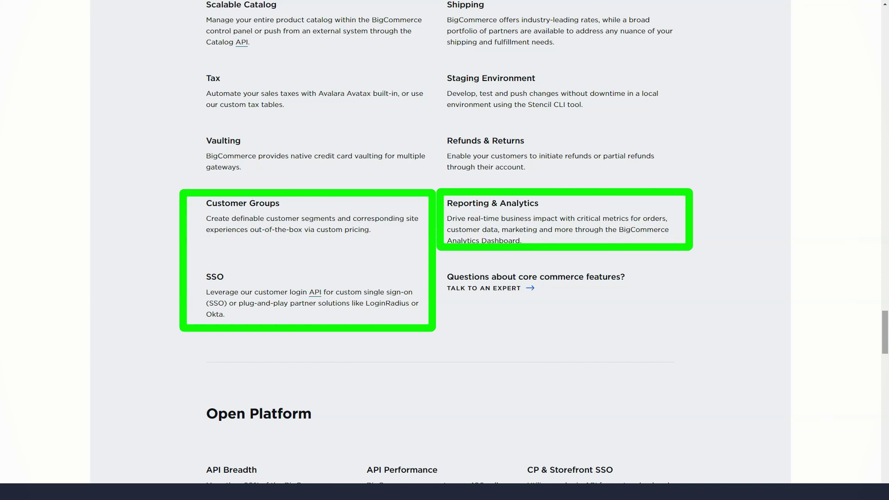
scroll(445, 251, down, 5)
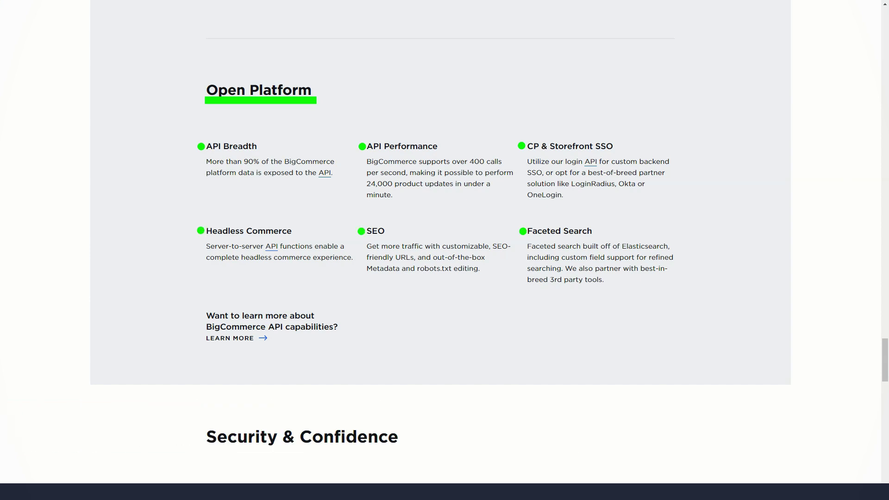
scroll(440, 242, down, 5)
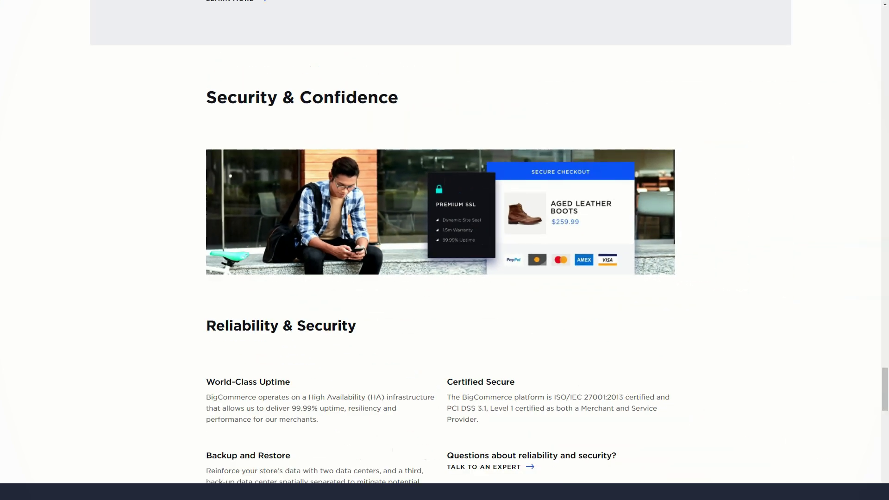
scroll(444, 243, down, 1)
scroll(445, 243, down, 3)
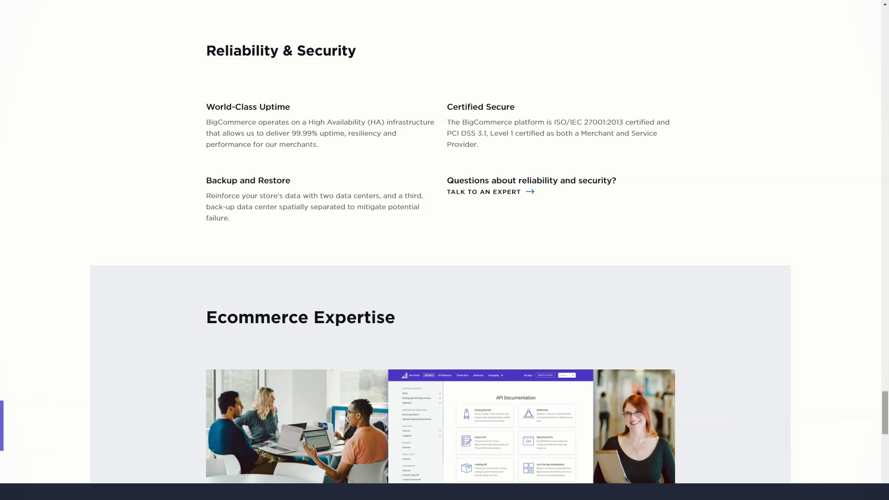
scroll(445, 278, down, 3)
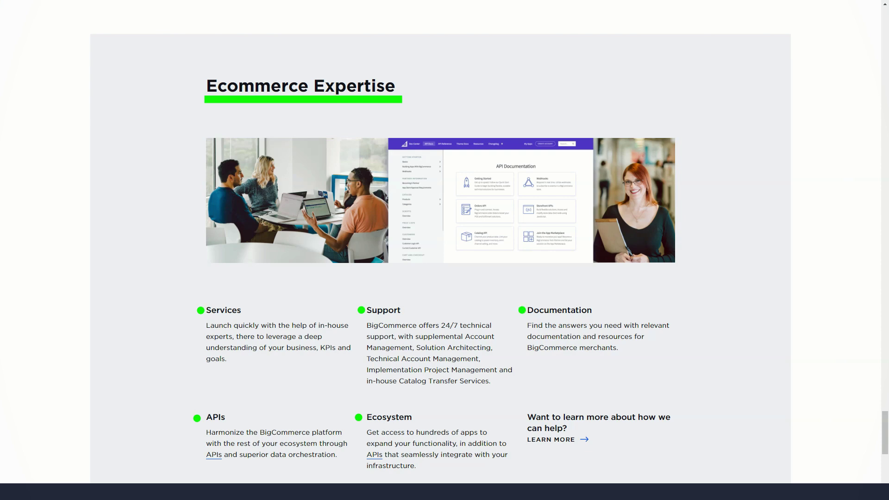
scroll(445, 278, down, 4)
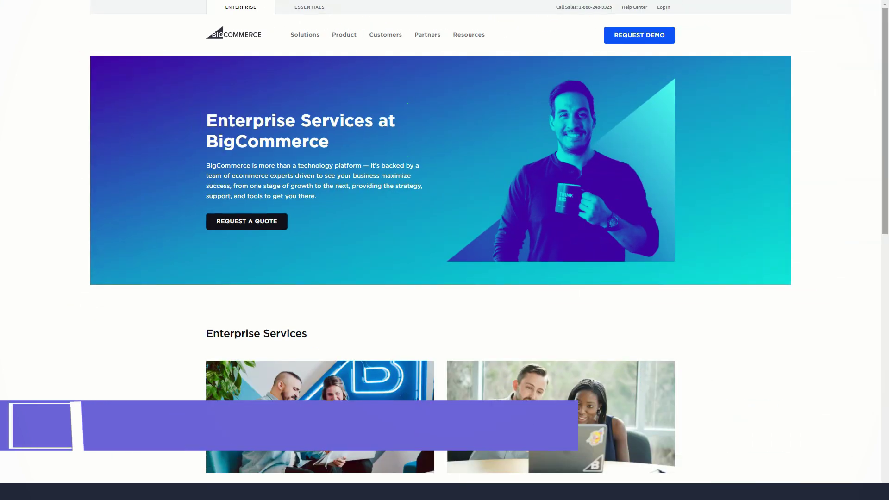
scroll(445, 250, down, 2)
scroll(445, 250, down, 3)
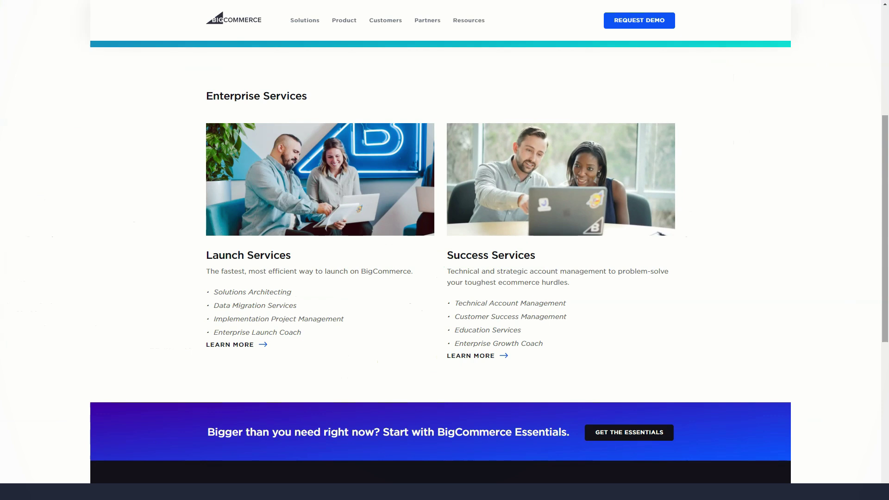
scroll(446, 94, down, 3)
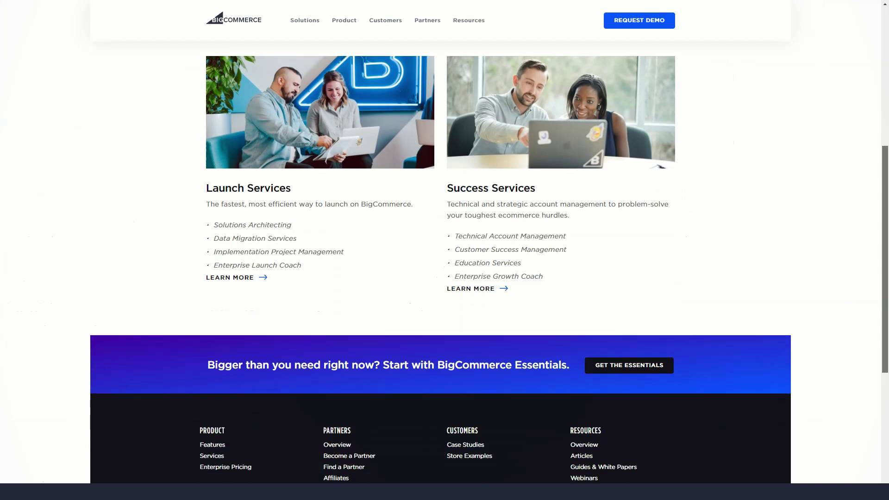
scroll(445, 250, down, 2)
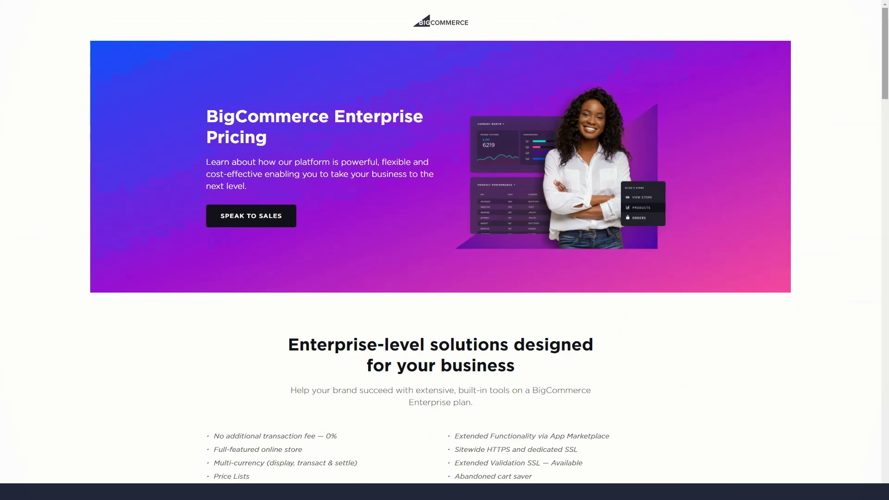
scroll(445, 251, down, 4)
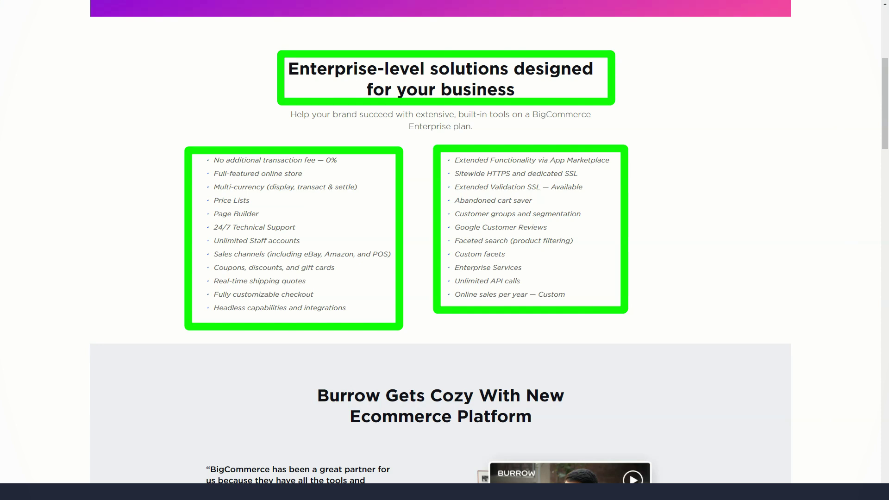
scroll(445, 278, down, 1)
scroll(445, 278, down, 3)
scroll(445, 278, down, 1)
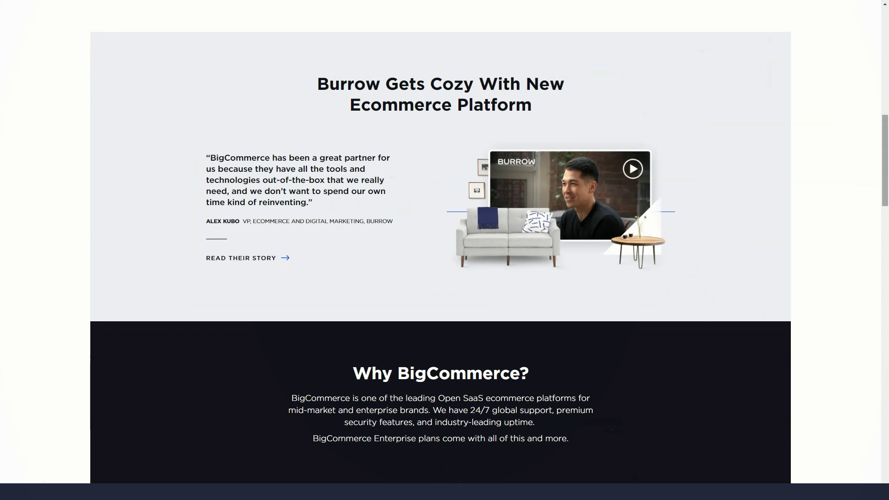
scroll(445, 251, down, 1)
scroll(444, 251, down, 2)
scroll(445, 250, down, 1)
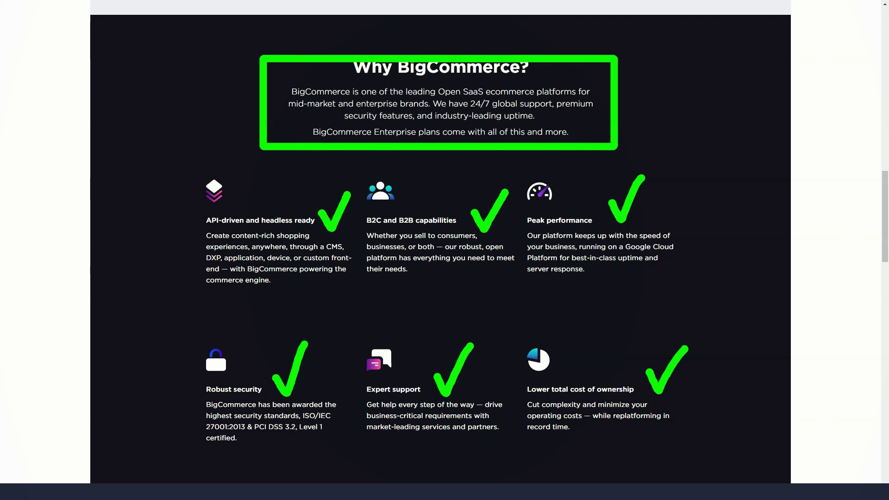
scroll(444, 251, down, 1)
scroll(445, 250, down, 3)
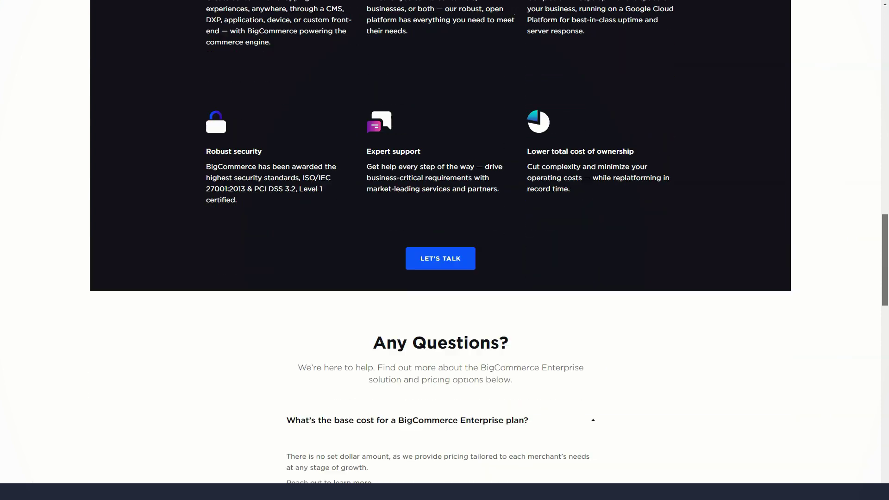
scroll(444, 250, down, 3)
scroll(445, 250, down, 2)
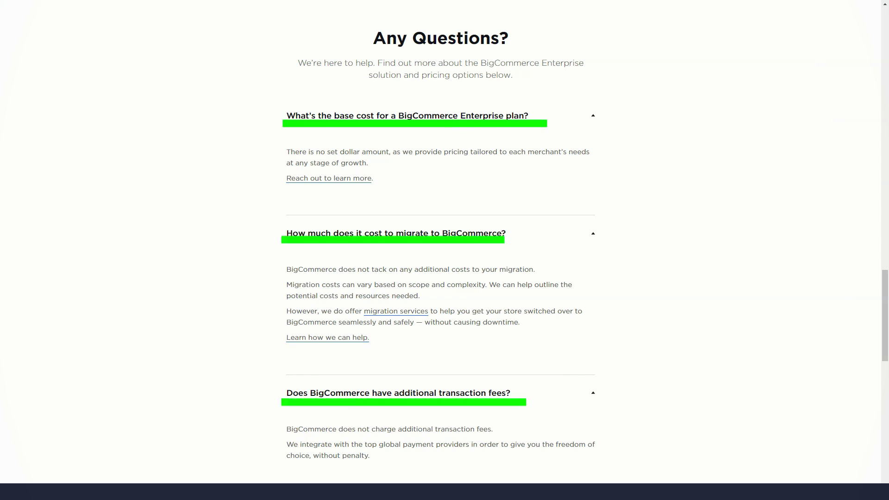
scroll(458, 46, down, 1)
scroll(459, 45, down, 2)
scroll(459, 46, down, 2)
scroll(459, 45, down, 3)
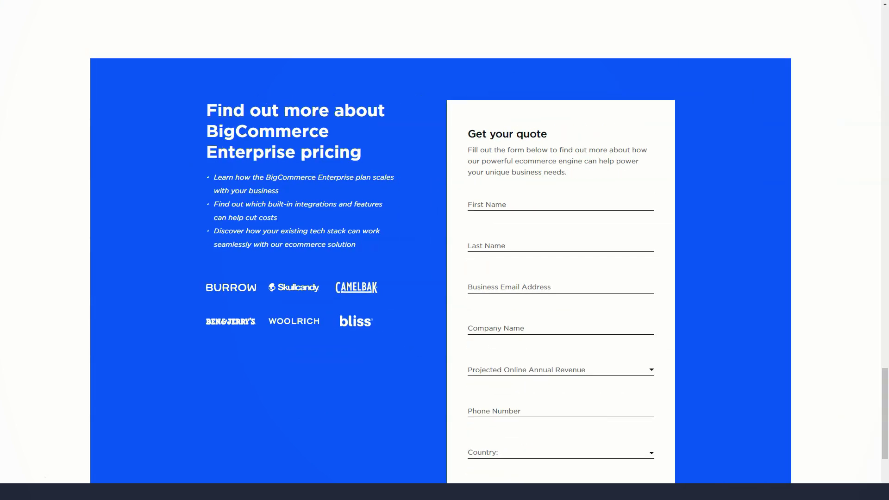
scroll(445, 260, down, 5)
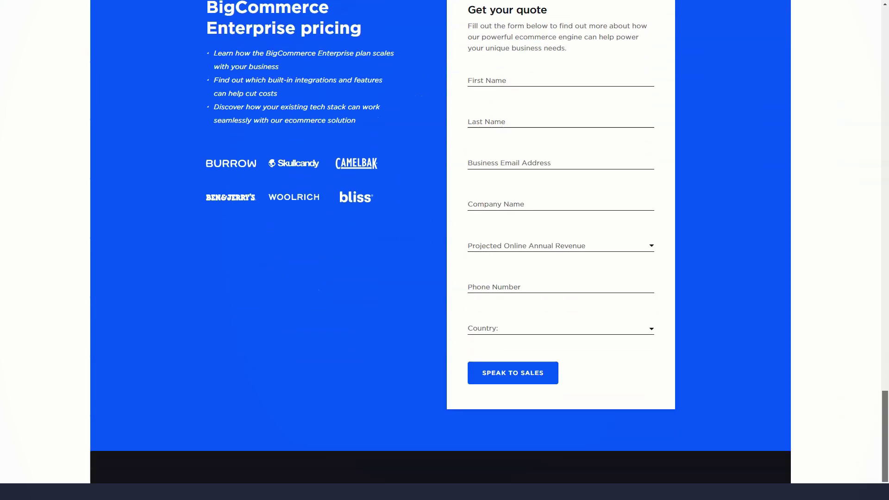